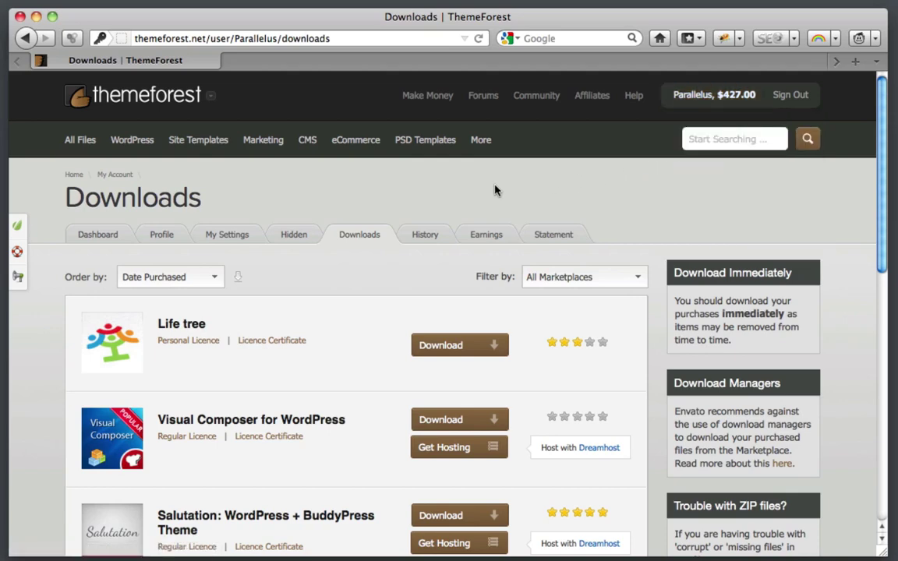
Step: Download the Salutation package from ThemeForest and extract MainFiles-Salutation-WP.zip on the desktop
{"action": "scroll", "coordinate": [362, 180], "scroll_direction": "down", "scroll_amount": 3}
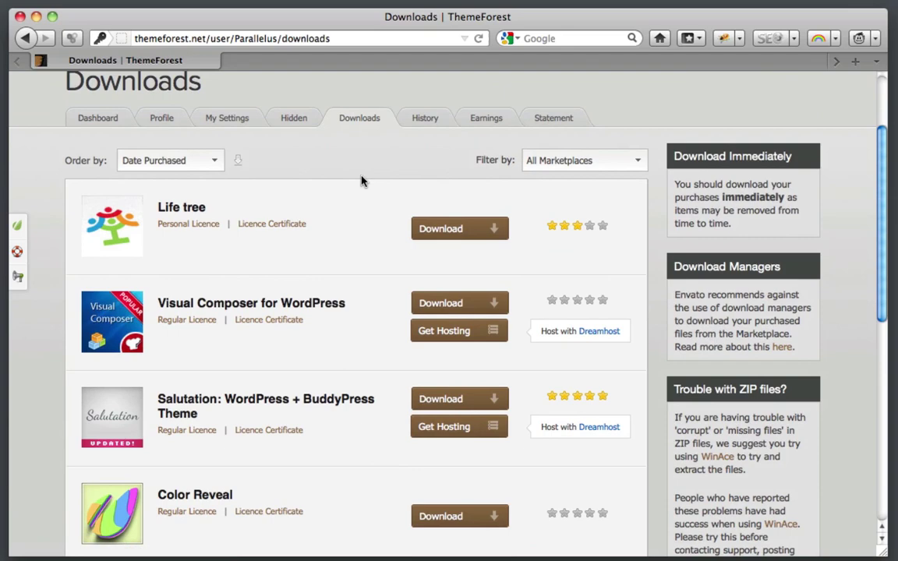
{"action": "scroll", "coordinate": [271, 256], "scroll_direction": "down", "scroll_amount": 2}
{"action": "mouse_move", "coordinate": [122, 343]}
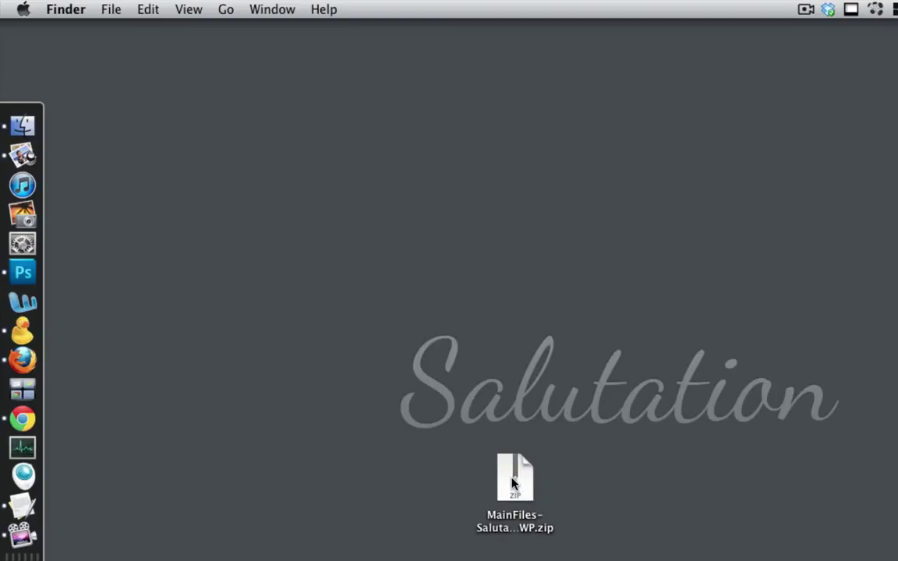
{"action": "left_click", "coordinate": [512, 484]}
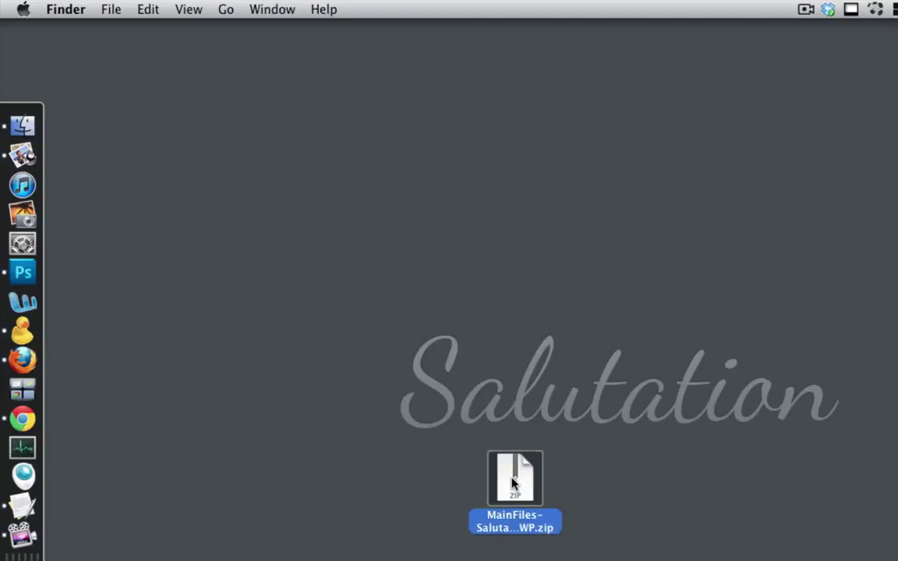
{"action": "double_click", "coordinate": [512, 483]}
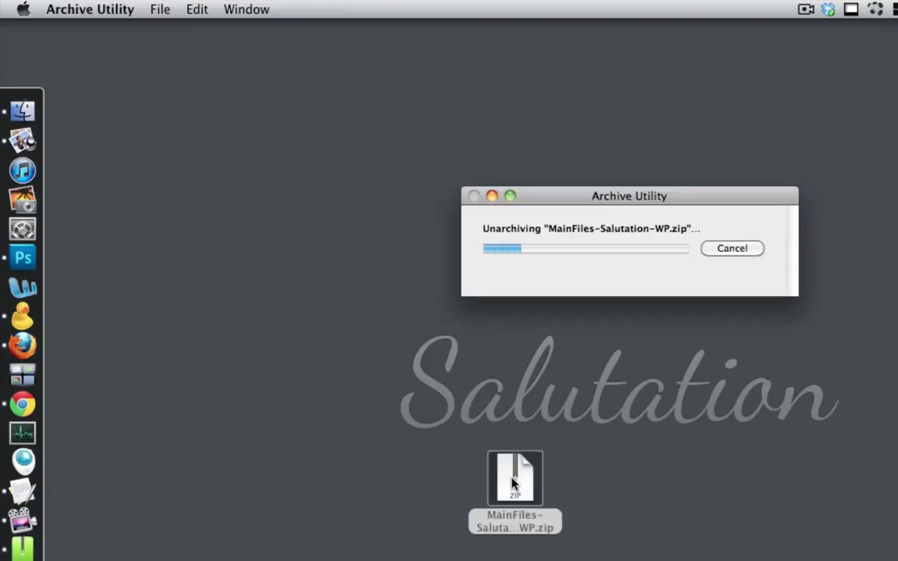
{"action": "left_click_drag", "start_coordinate": [515, 487], "coordinate": [601, 488]}
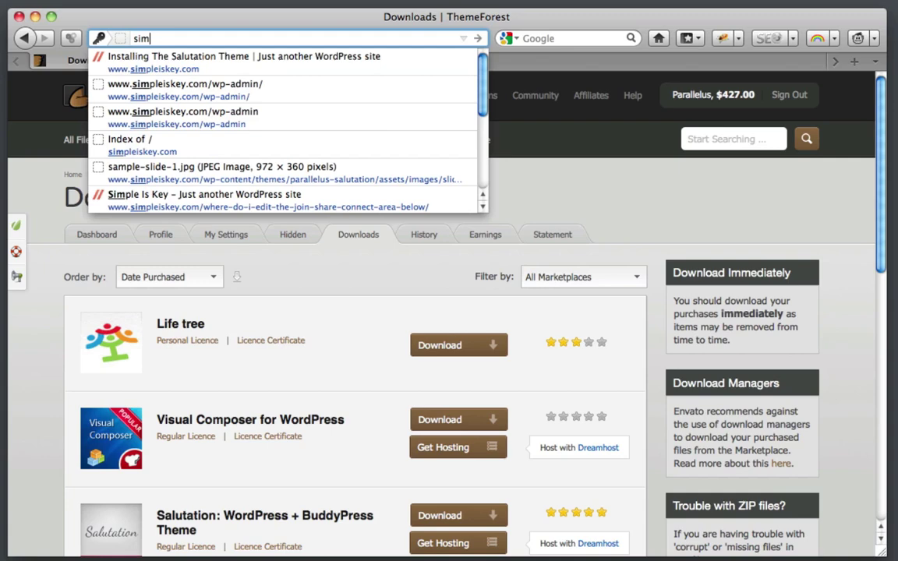
{"action": "key", "text": "Down"}
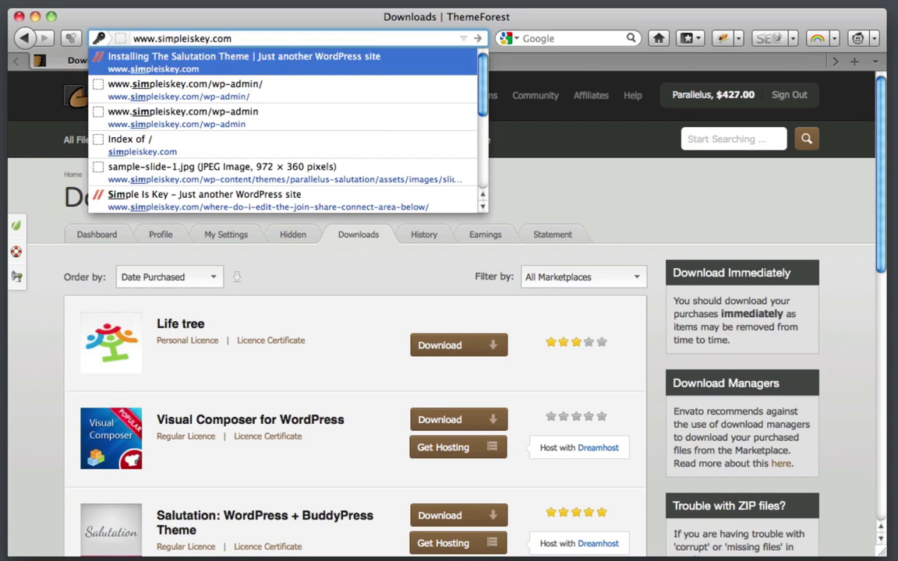
{"action": "key", "text": "Return"}
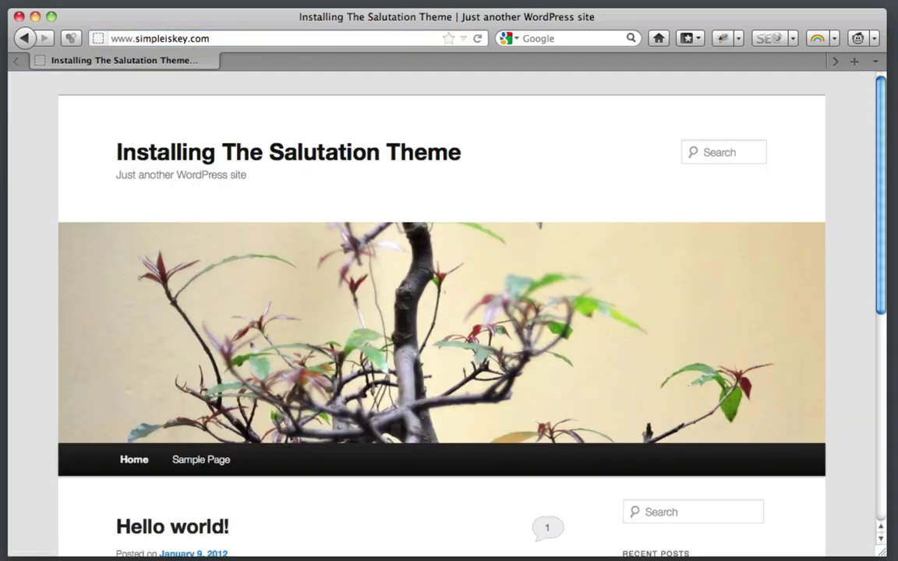
{"action": "left_click", "coordinate": [355, 35]}
{"action": "type", "text": "/wp-admin"}
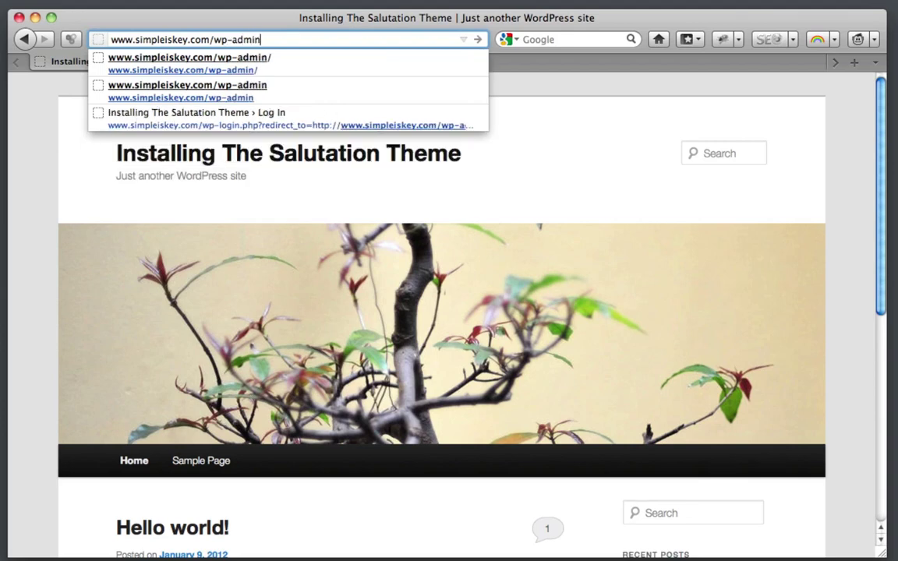
{"action": "key", "text": "Return"}
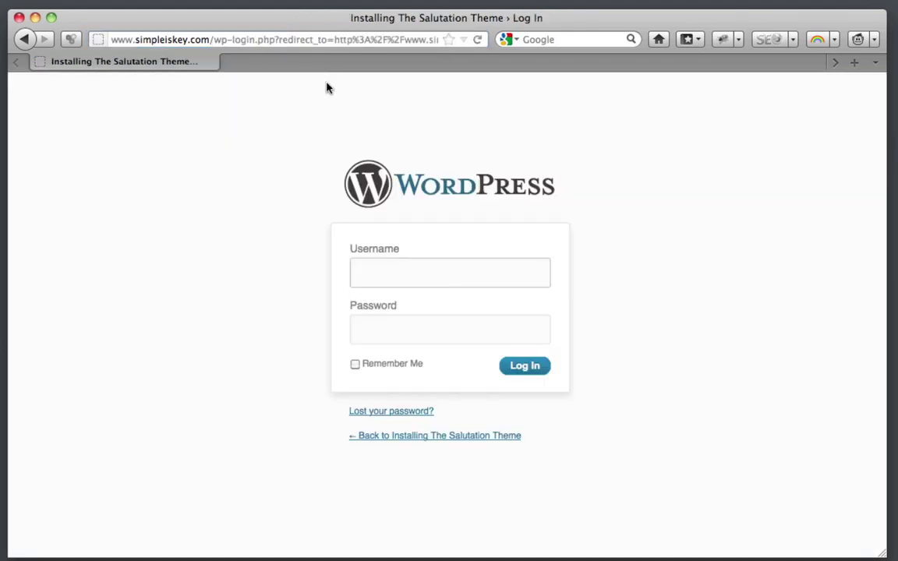
{"action": "type", "text": "admin"}
{"action": "key", "text": "Tab"}
{"action": "type", "text": "•••"}
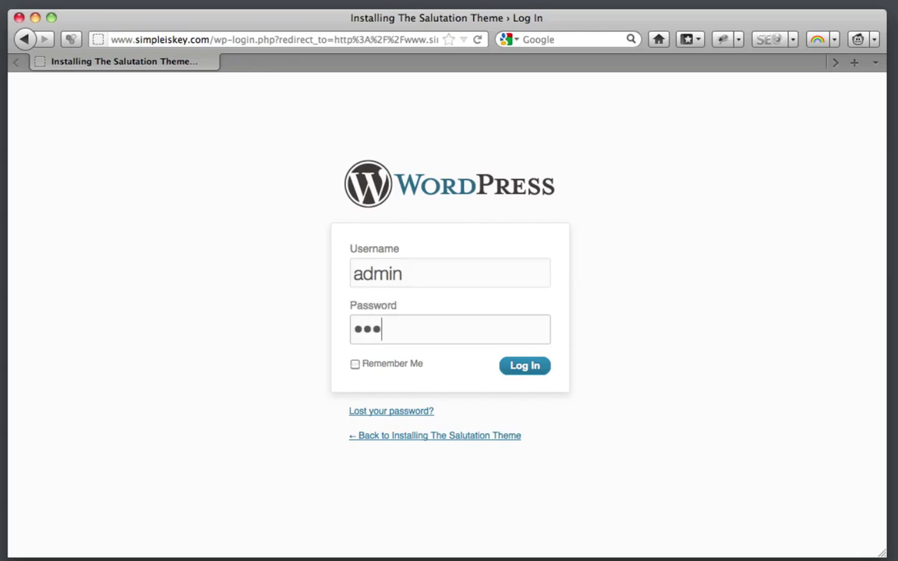
{"action": "type", "text": "•••••••••"}
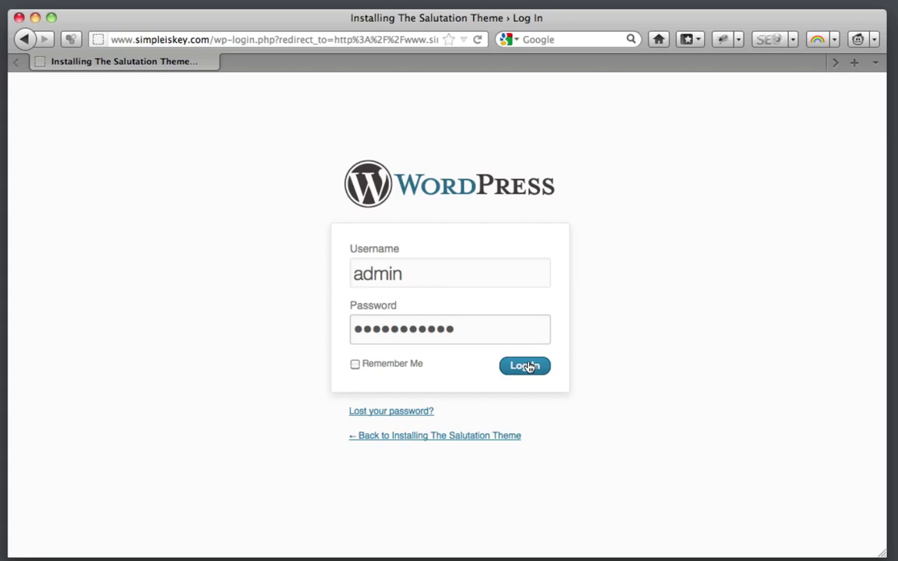
{"action": "left_click", "coordinate": [524, 365]}
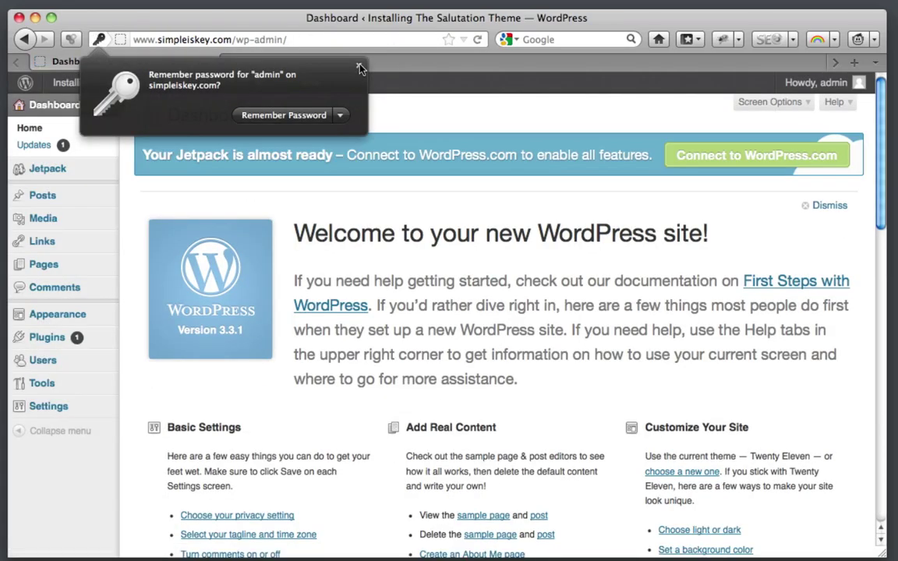
Step: Dismiss the save-password offer and go to Appearance > Themes > Install Themes > Upload
{"action": "left_click", "coordinate": [359, 67]}
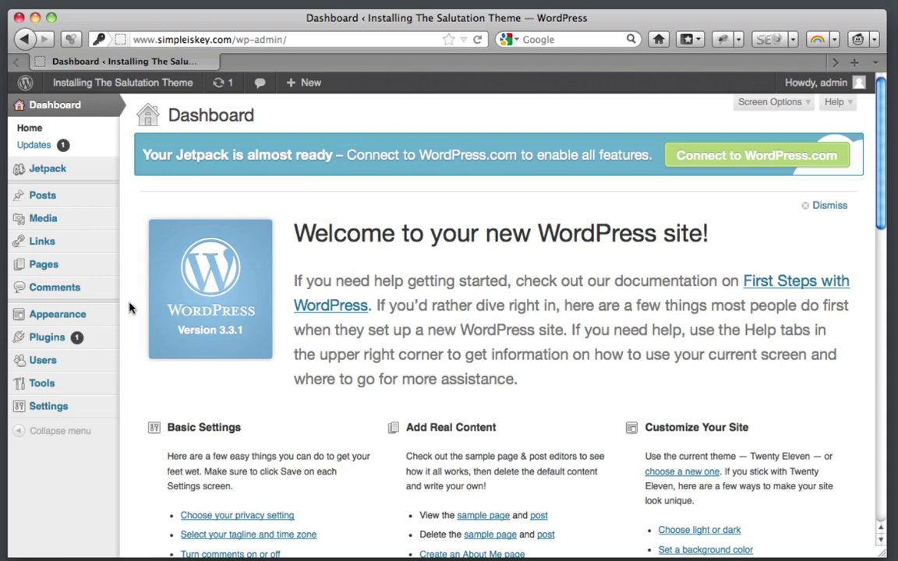
{"action": "mouse_move", "coordinate": [89, 323]}
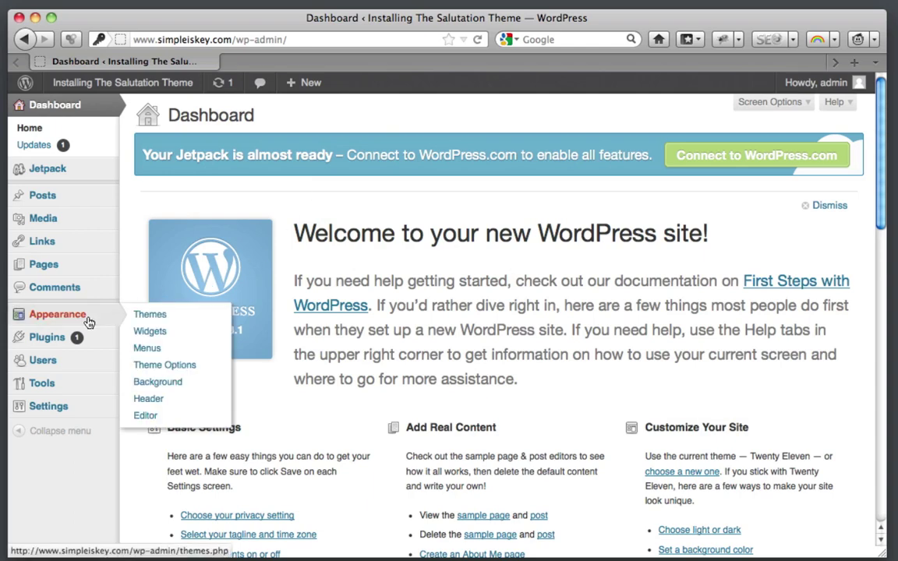
{"action": "left_click", "coordinate": [163, 318]}
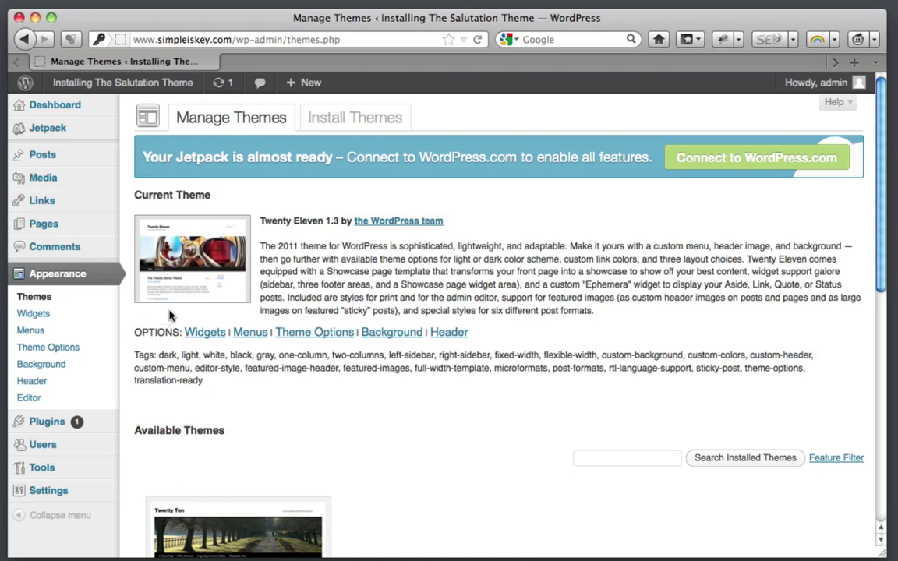
{"action": "left_click", "coordinate": [356, 130]}
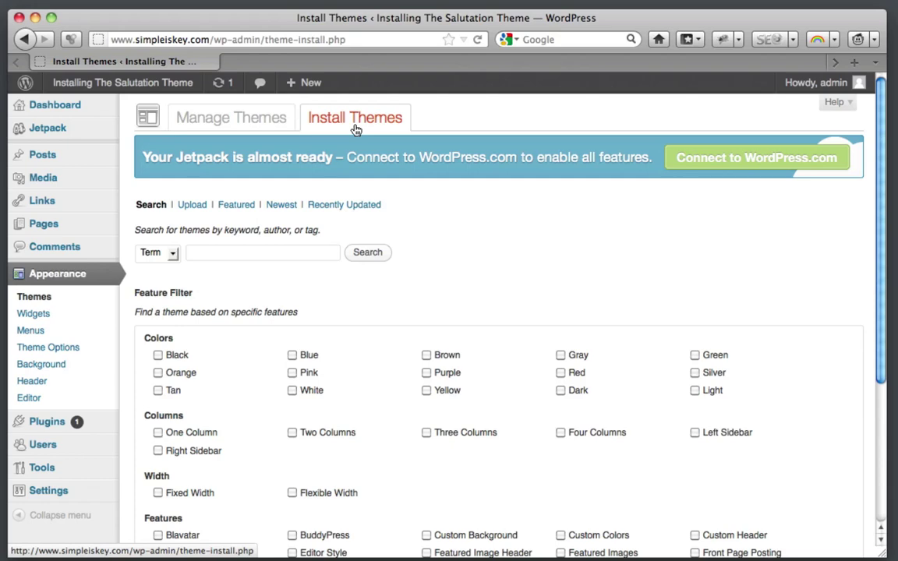
{"action": "left_click", "coordinate": [192, 207]}
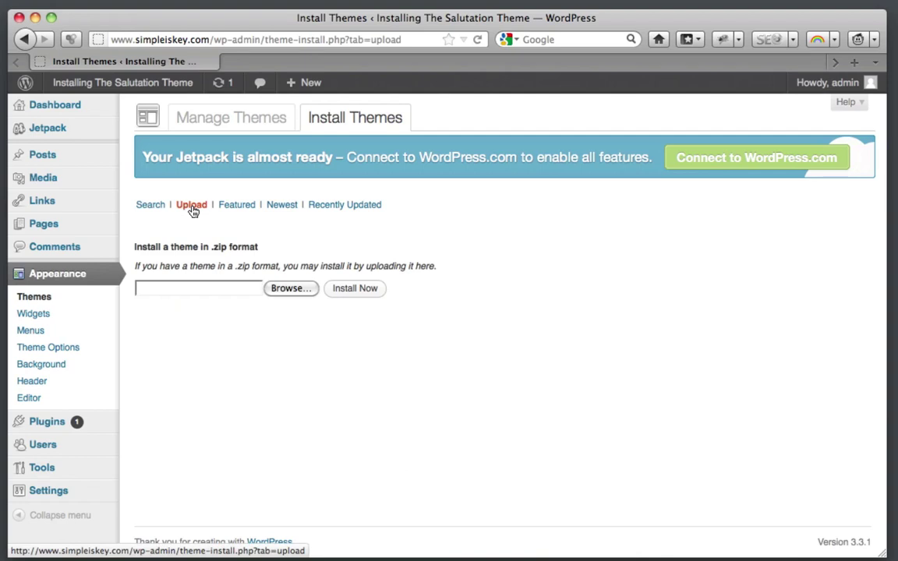
Step: Select theme-salutation-v1.4.2.zip from MainFiles-Salutation-WP\WordPress as the theme file to upload
{"action": "left_click", "coordinate": [290, 290]}
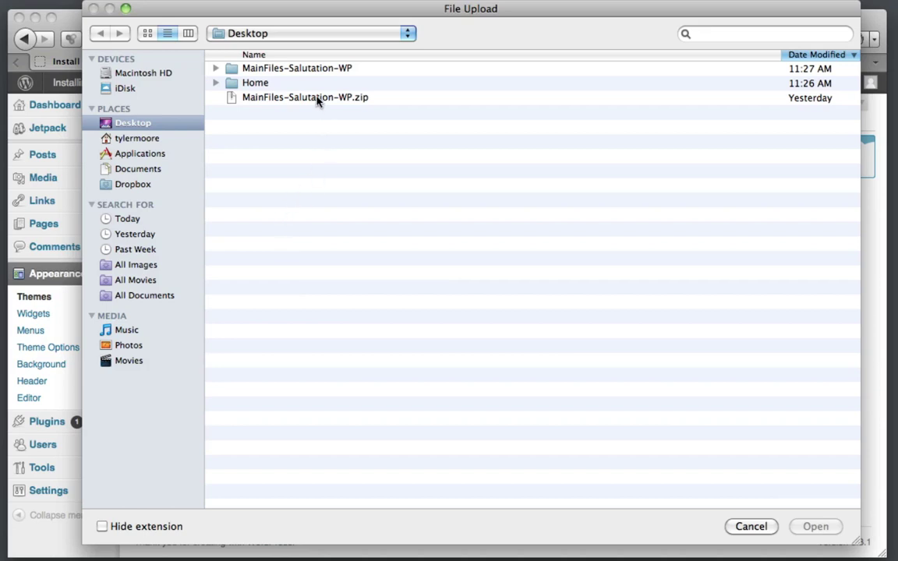
{"action": "double_click", "coordinate": [301, 69]}
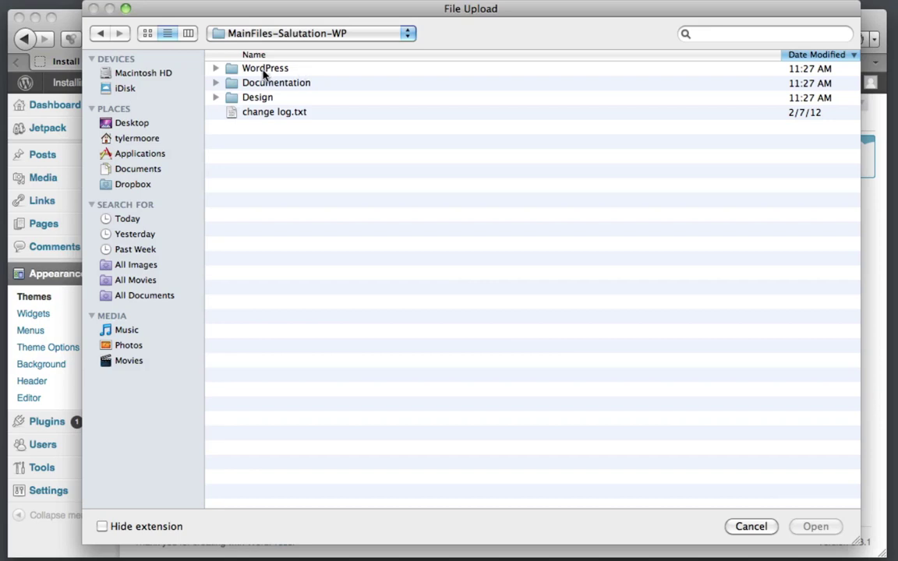
{"action": "double_click", "coordinate": [264, 69]}
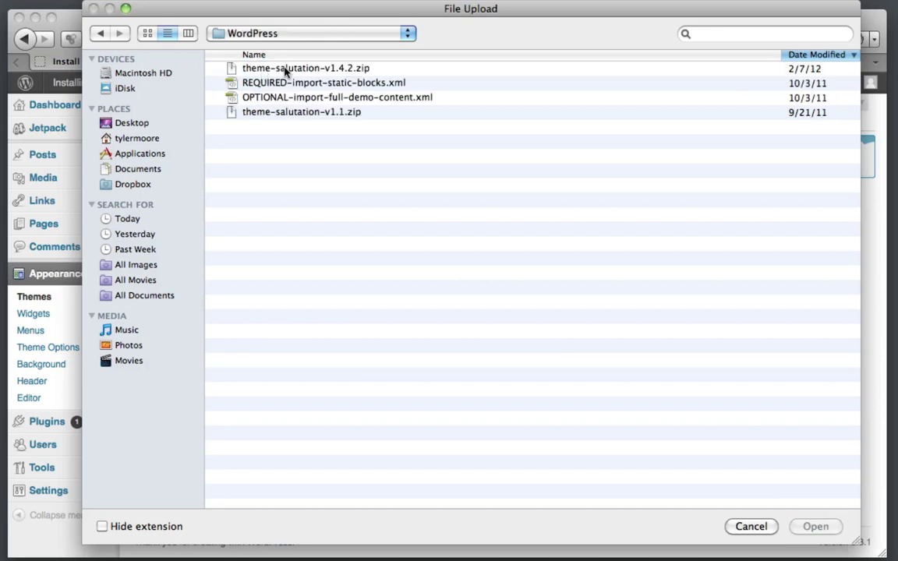
{"action": "left_click", "coordinate": [323, 70]}
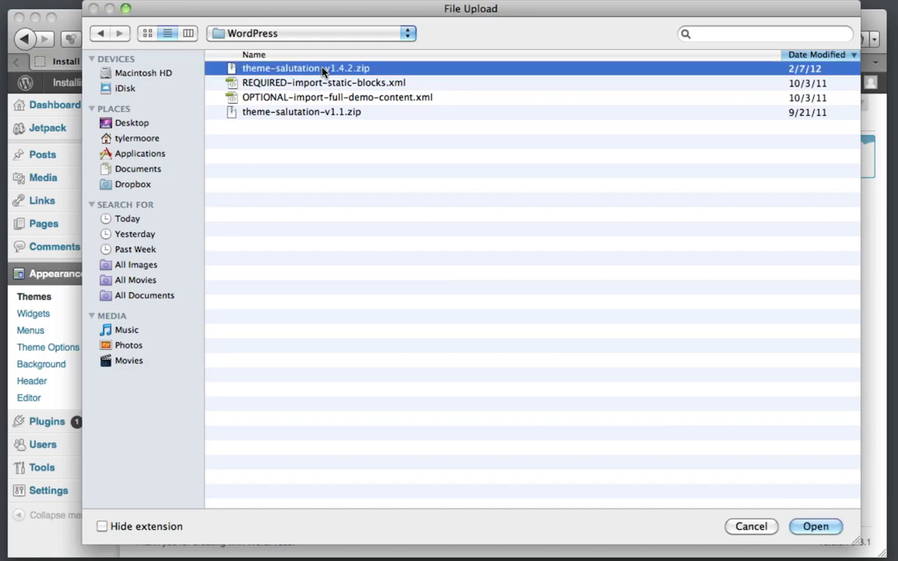
{"action": "left_click", "coordinate": [815, 527]}
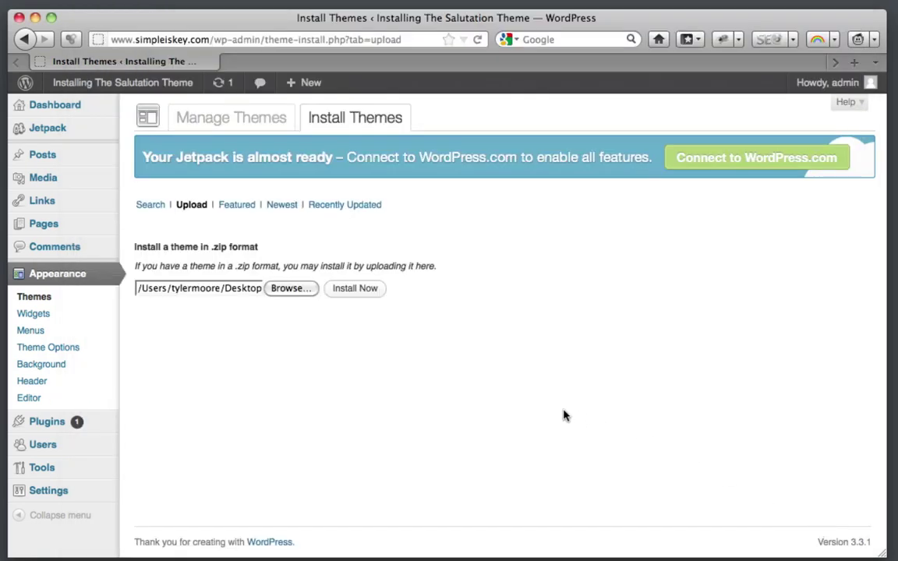
Step: Install theme-salutation-v1.4.2.zip and activate the Salutation 1.4.2 theme
{"action": "left_click", "coordinate": [357, 290]}
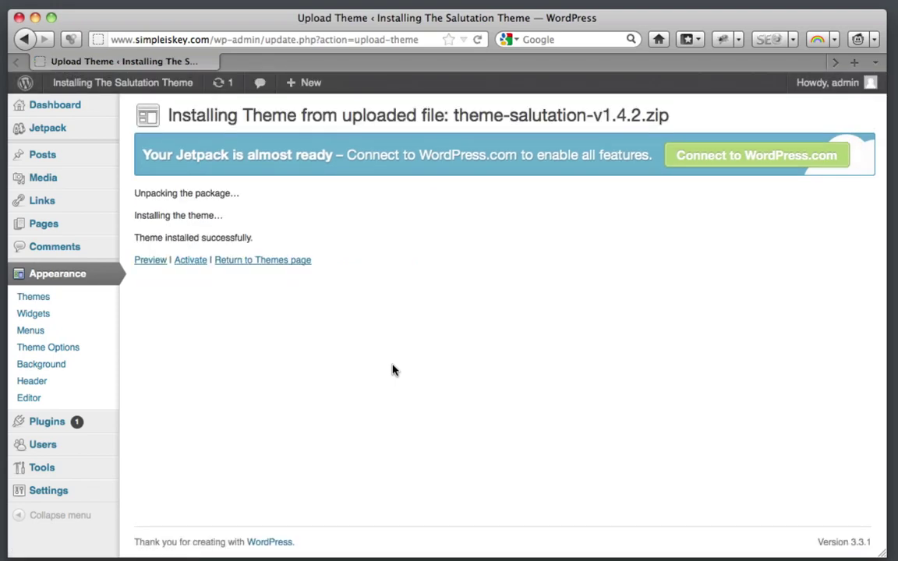
{"action": "left_click", "coordinate": [191, 261]}
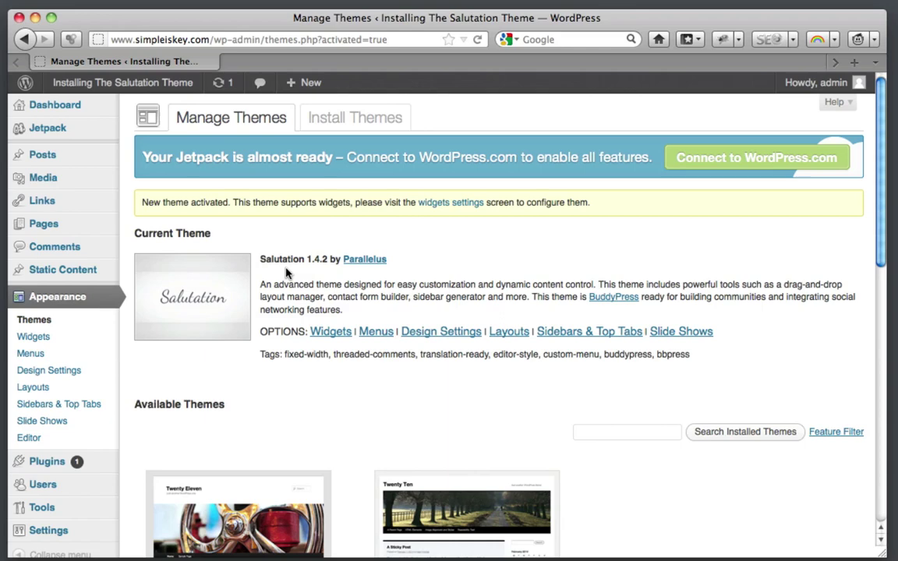
Step: From Tools > Import, install the WordPress Importer 0.5.2 plugin
{"action": "scroll", "coordinate": [286, 278], "scroll_direction": "down", "scroll_amount": 3}
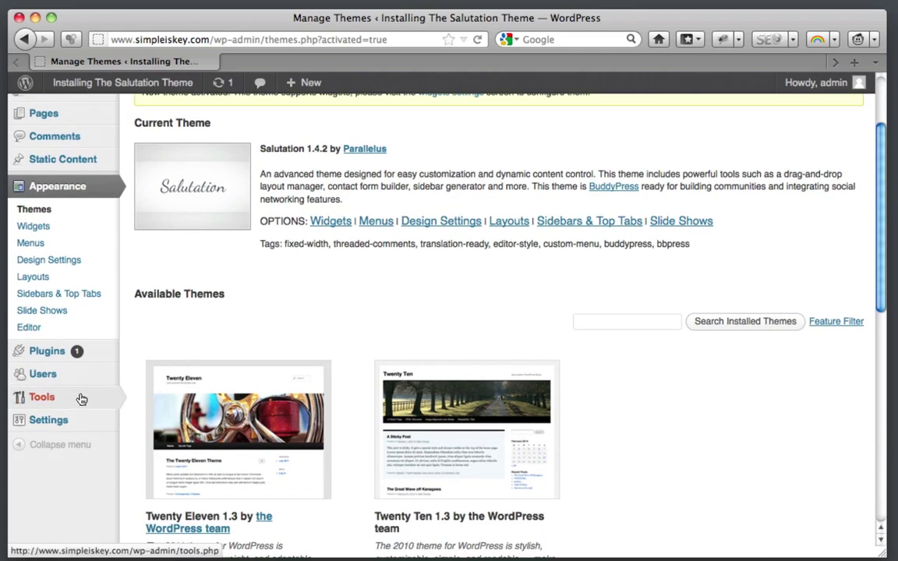
{"action": "mouse_move", "coordinate": [80, 400]}
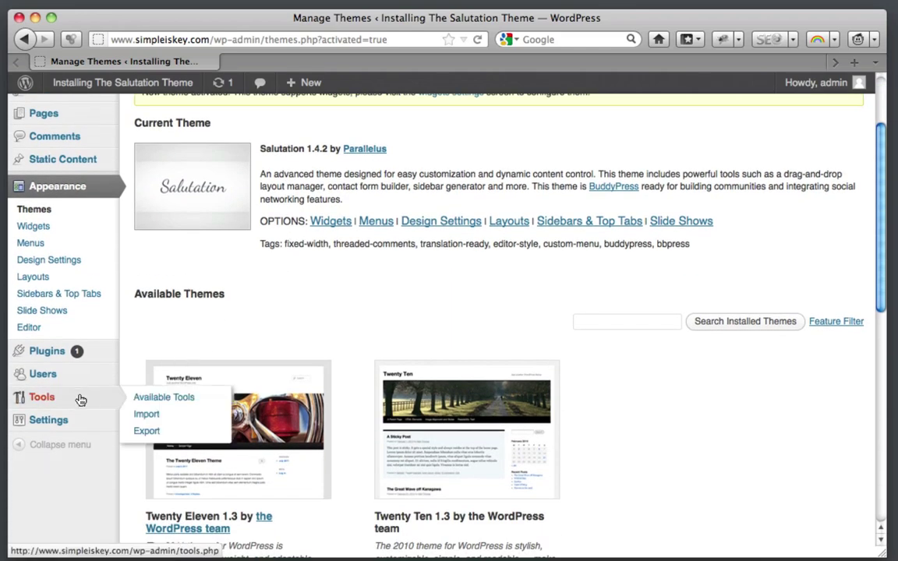
{"action": "left_click", "coordinate": [148, 418]}
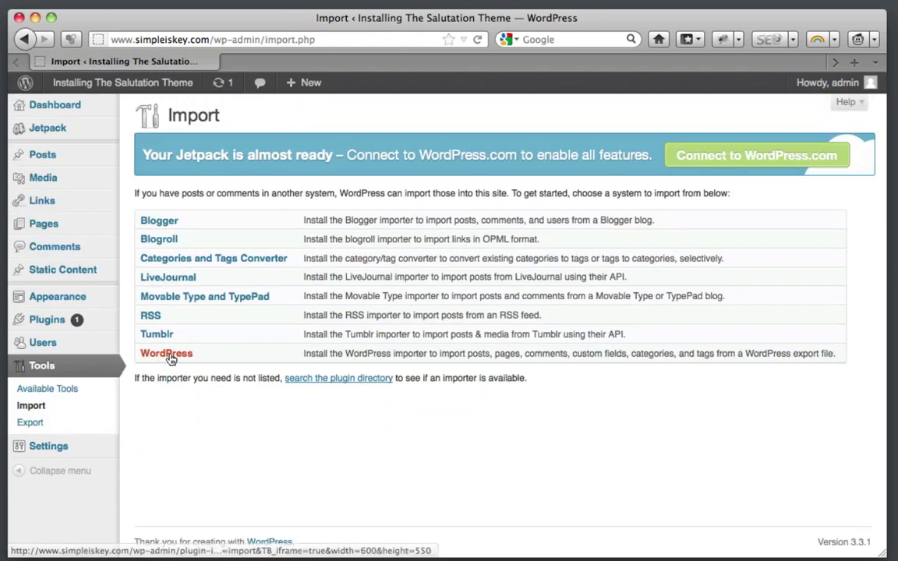
{"action": "left_click", "coordinate": [170, 357]}
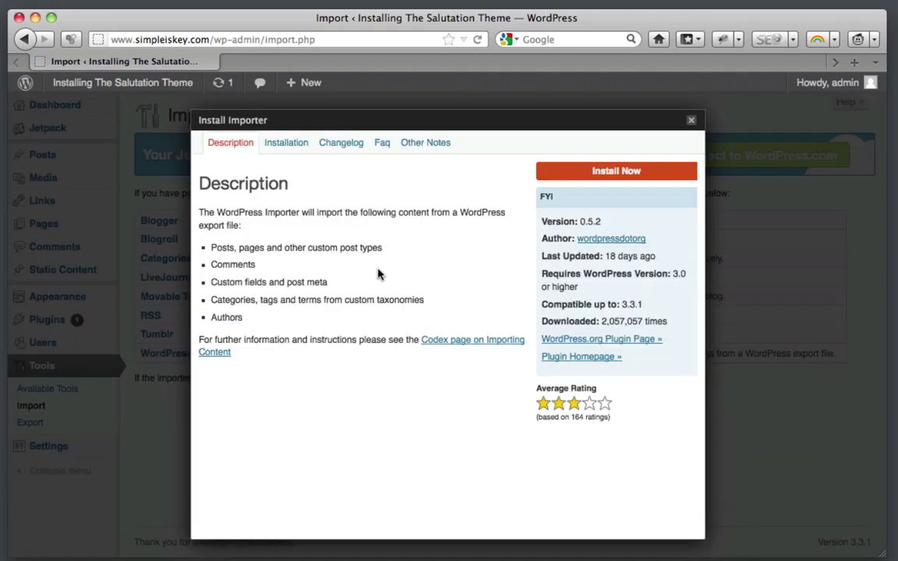
{"action": "left_click", "coordinate": [611, 171]}
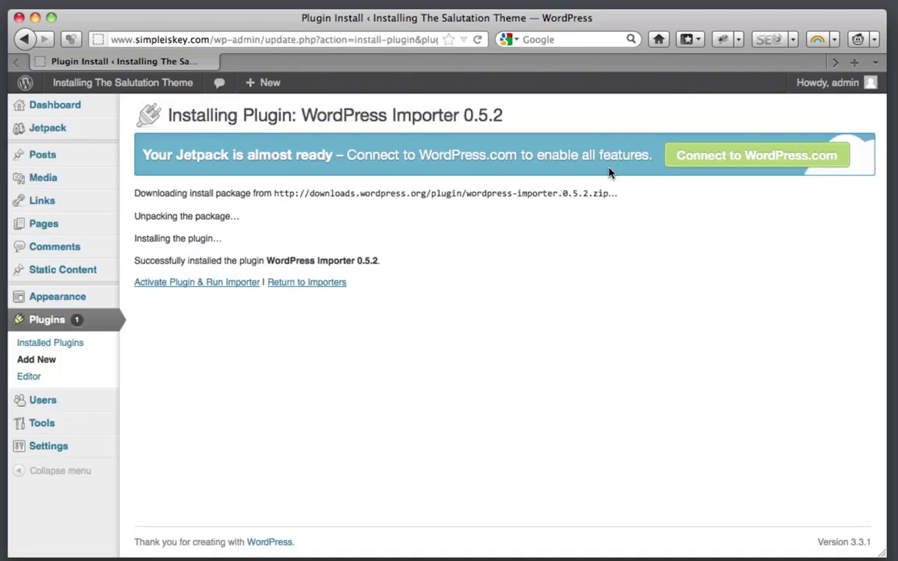
Step: Activate and run the WordPress Importer, selecting REQUIRED-import-static-blocks.xml as the import file
{"action": "left_click", "coordinate": [227, 287]}
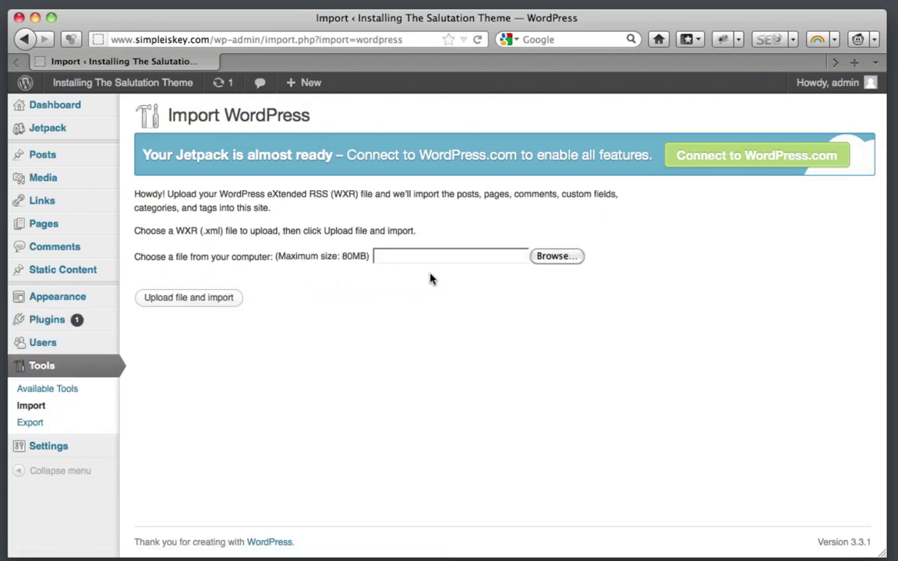
{"action": "left_click", "coordinate": [555, 257]}
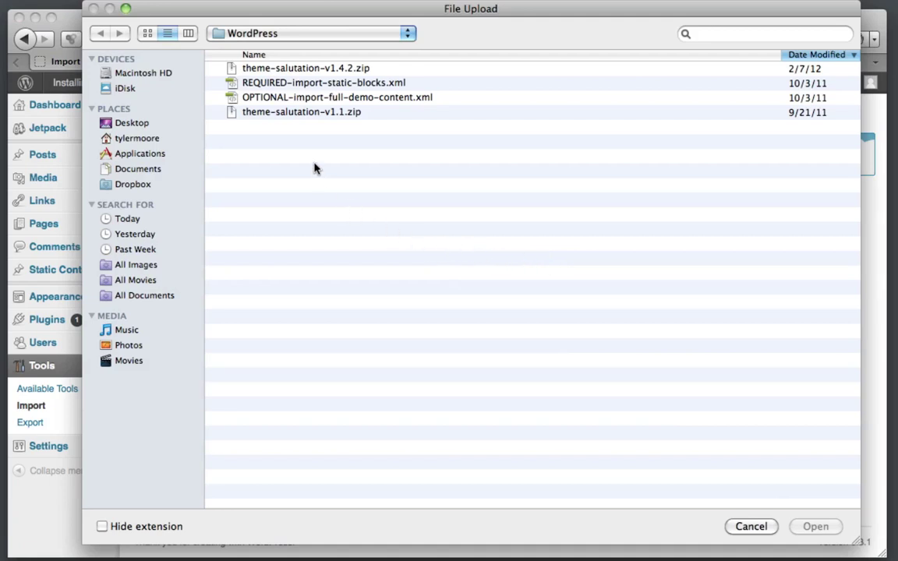
{"action": "left_click", "coordinate": [297, 89]}
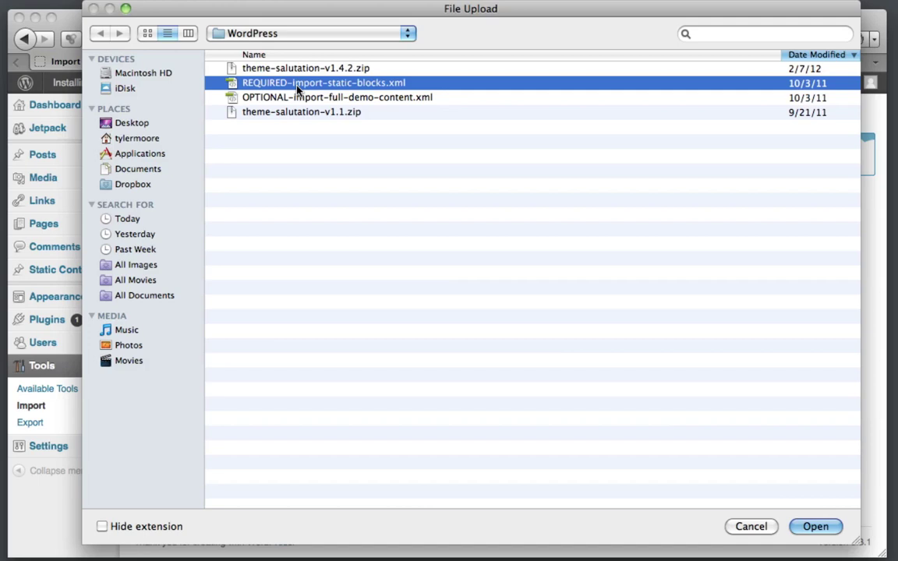
{"action": "left_click", "coordinate": [833, 531]}
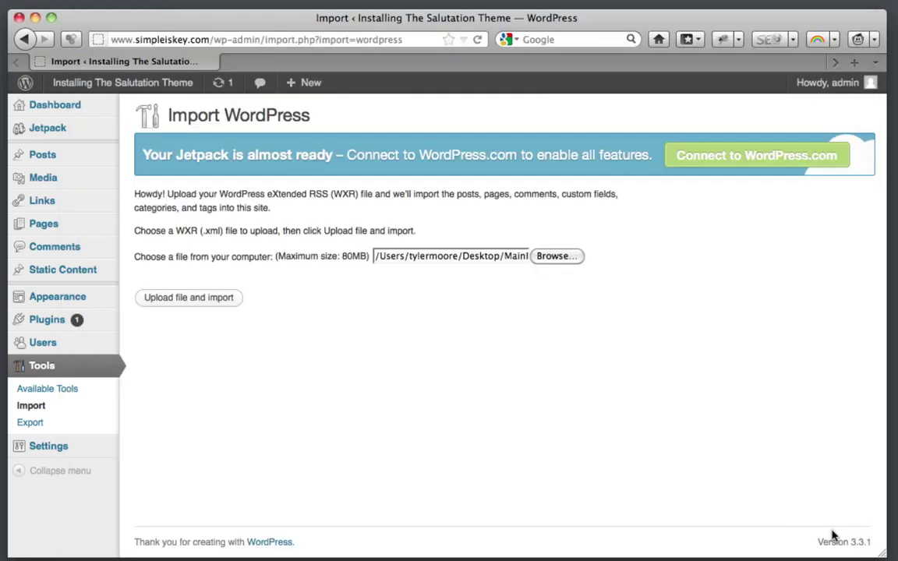
Step: Upload the XML, assign its posts to admin, include file attachments, and submit the import
{"action": "left_click", "coordinate": [208, 303]}
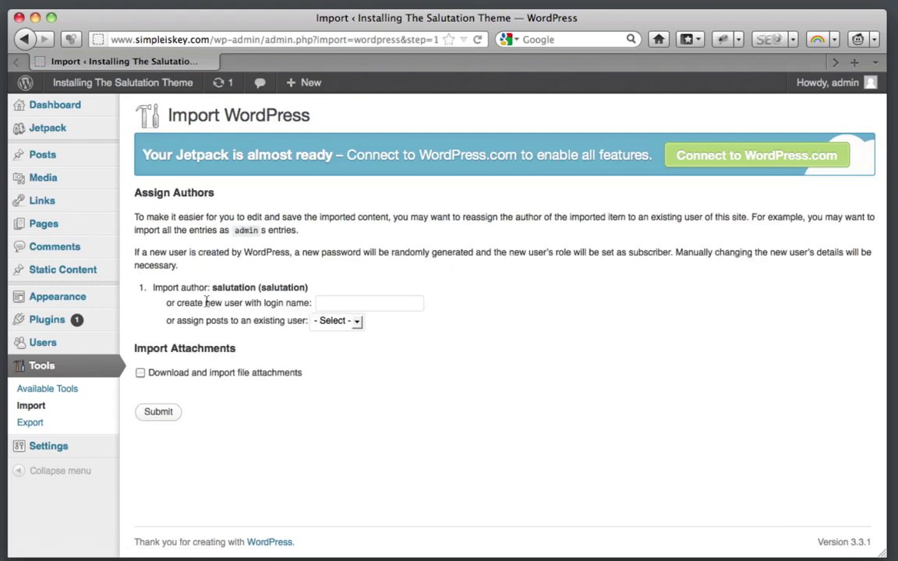
{"action": "left_click", "coordinate": [352, 321]}
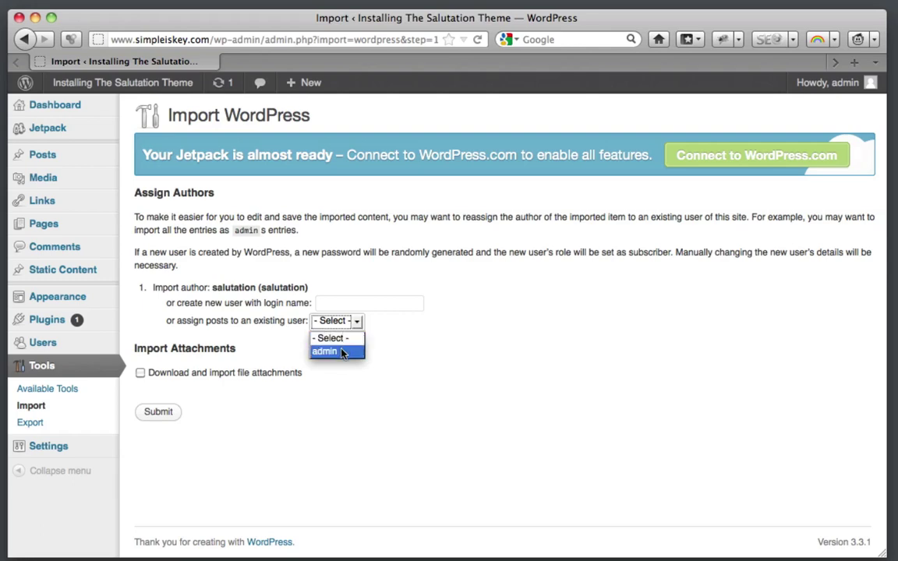
{"action": "left_click", "coordinate": [342, 352]}
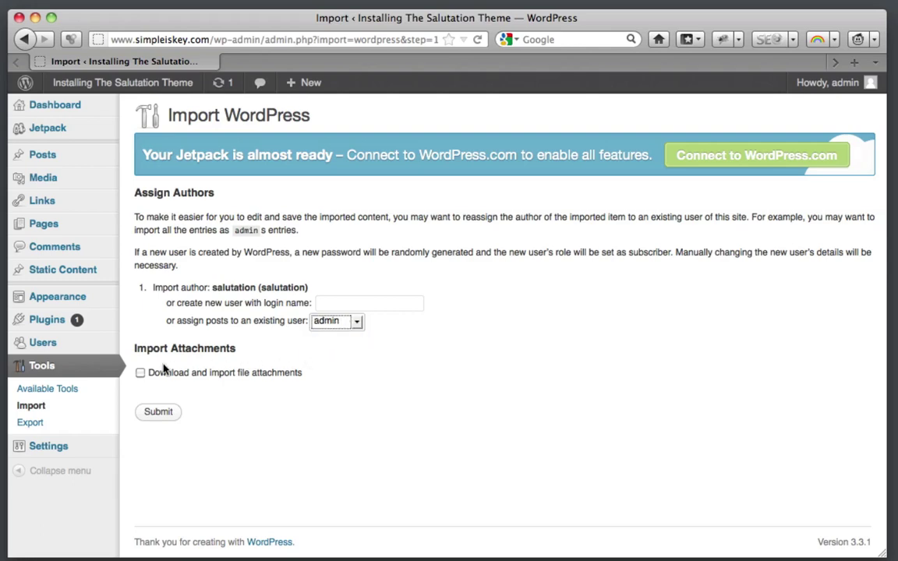
{"action": "left_click", "coordinate": [139, 374]}
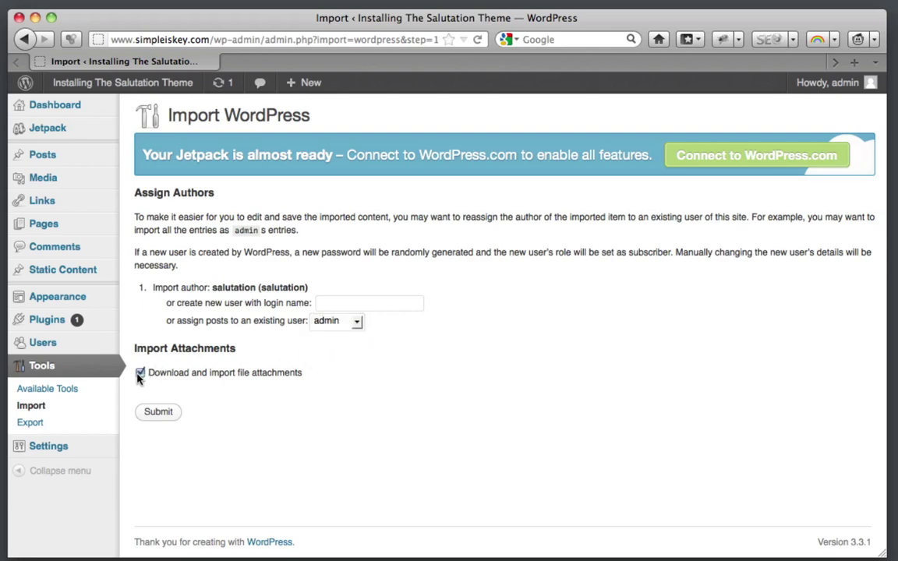
{"action": "left_click", "coordinate": [159, 412]}
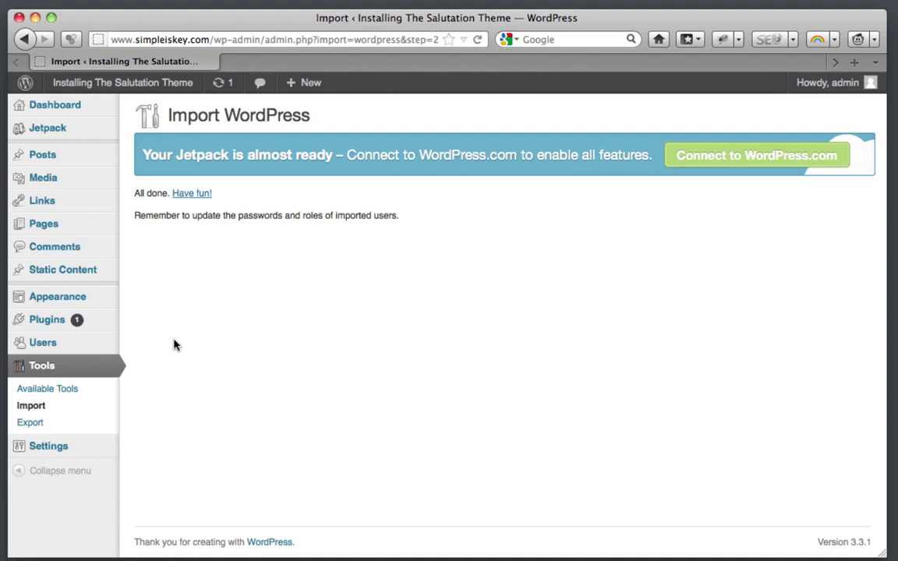
Step: View the simpleiskey.com front page, scroll through it, and switch the header slider slide
{"action": "left_click", "coordinate": [118, 91]}
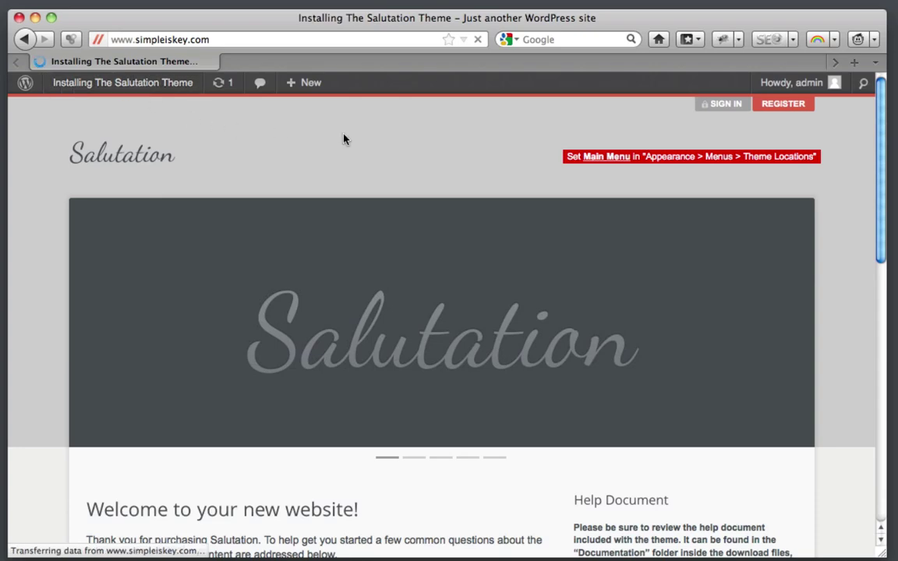
{"action": "scroll", "coordinate": [345, 139], "scroll_direction": "down", "scroll_amount": 5}
{"action": "scroll", "coordinate": [346, 139], "scroll_direction": "down", "scroll_amount": 6}
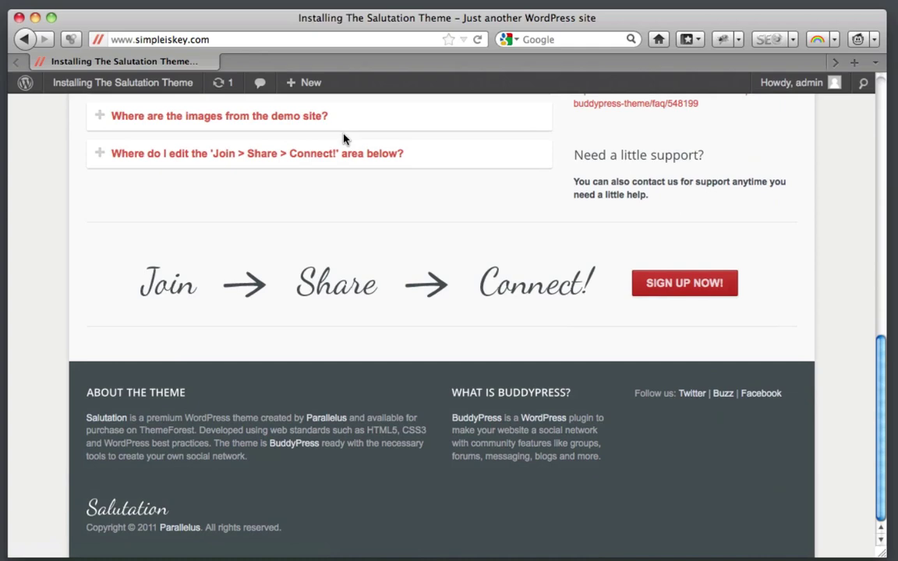
{"action": "scroll", "coordinate": [345, 139], "scroll_direction": "up", "scroll_amount": 11}
{"action": "scroll", "coordinate": [345, 139], "scroll_direction": "up", "scroll_amount": 3}
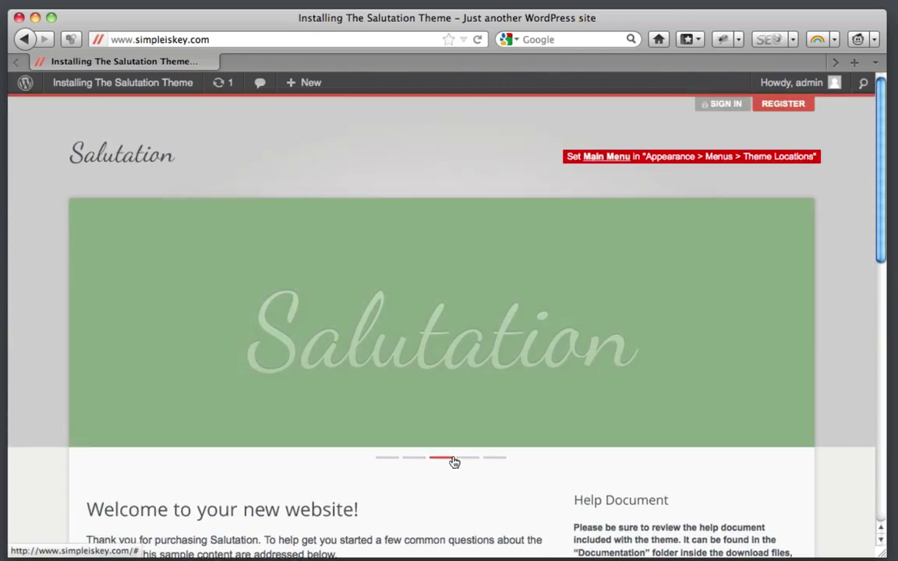
{"action": "left_click", "coordinate": [470, 464]}
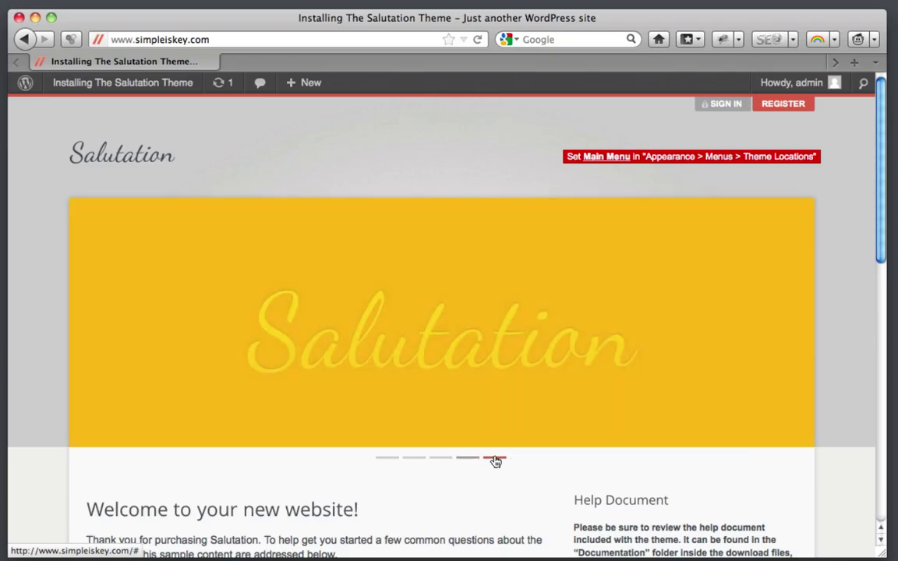